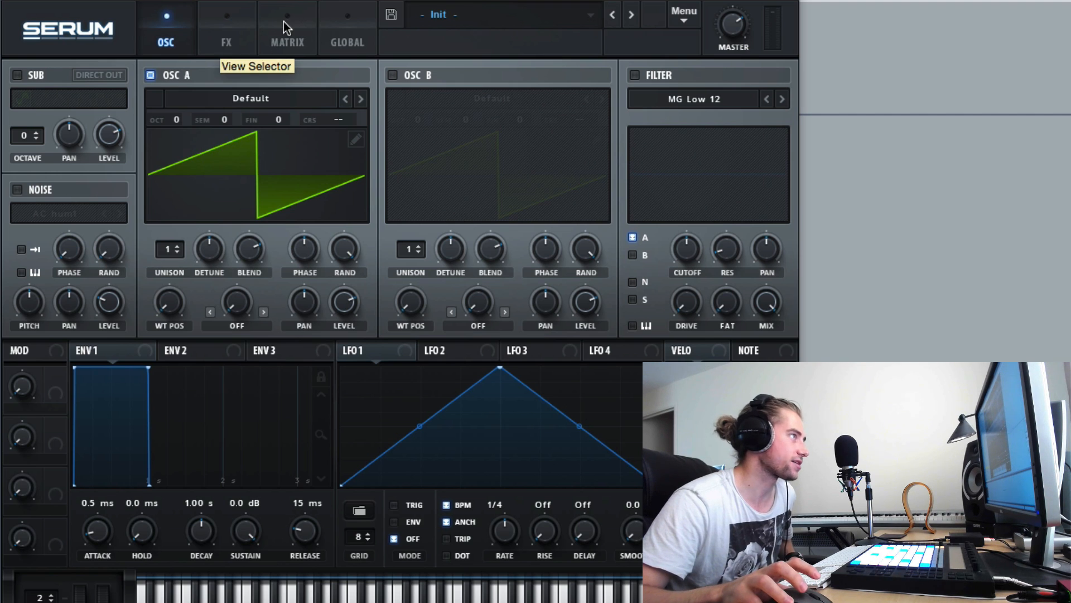
# Review the modulation matrix and the global settings containing the Chaos controls, and return to the oscillator page.
pyautogui.click(287, 39)
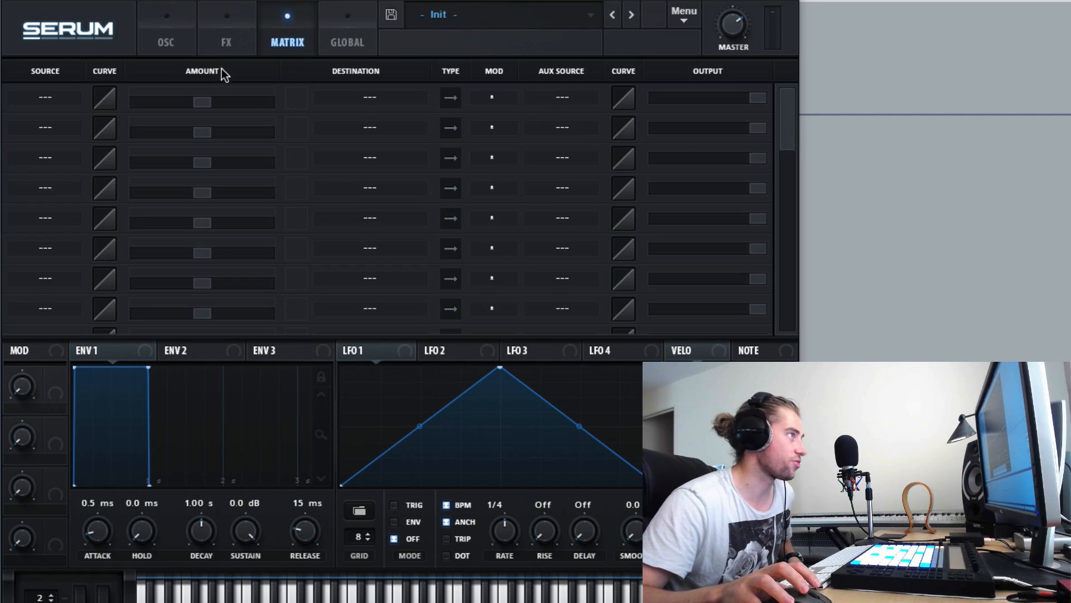
pyautogui.click(187, 45)
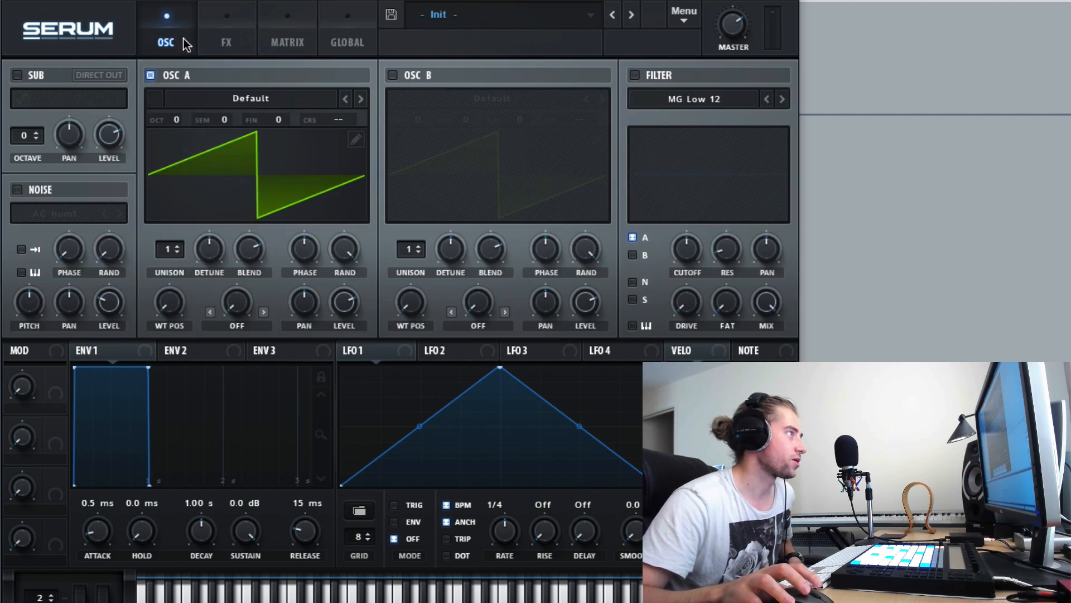
pyautogui.click(291, 37)
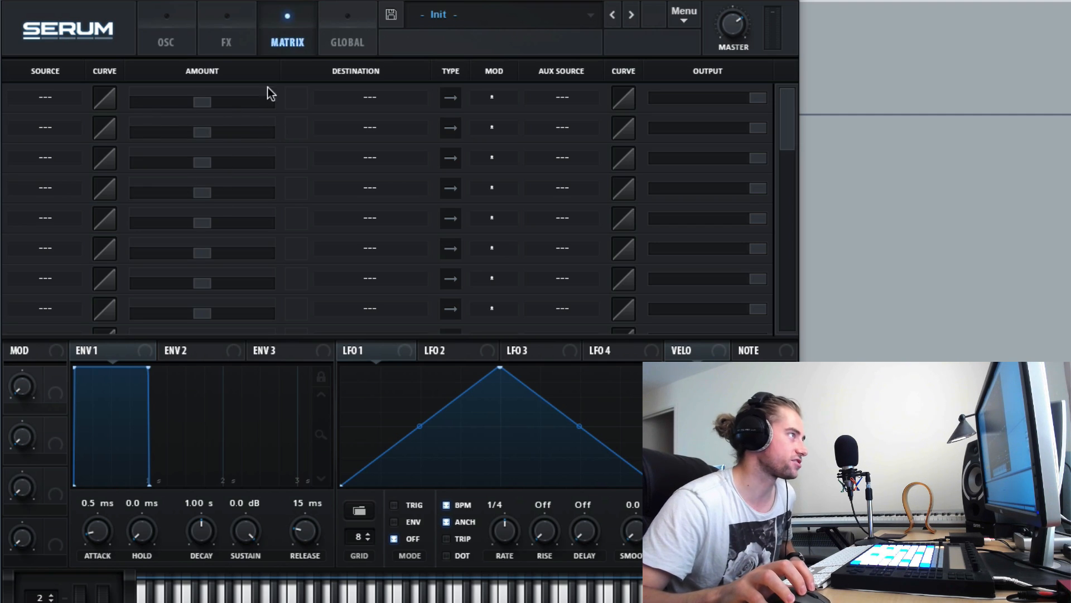
pyautogui.click(345, 34)
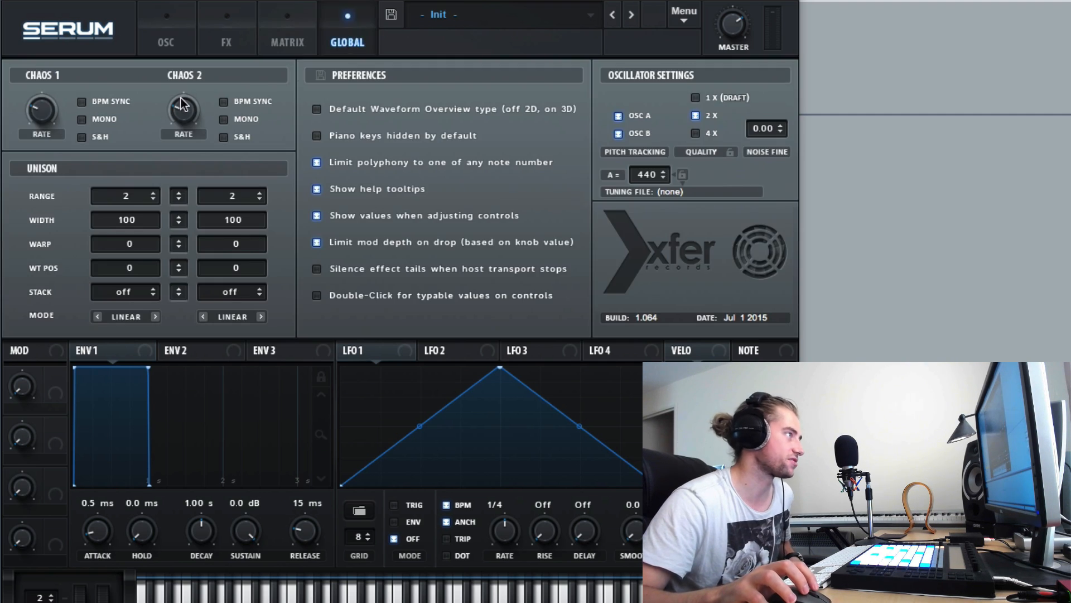
pyautogui.click(298, 34)
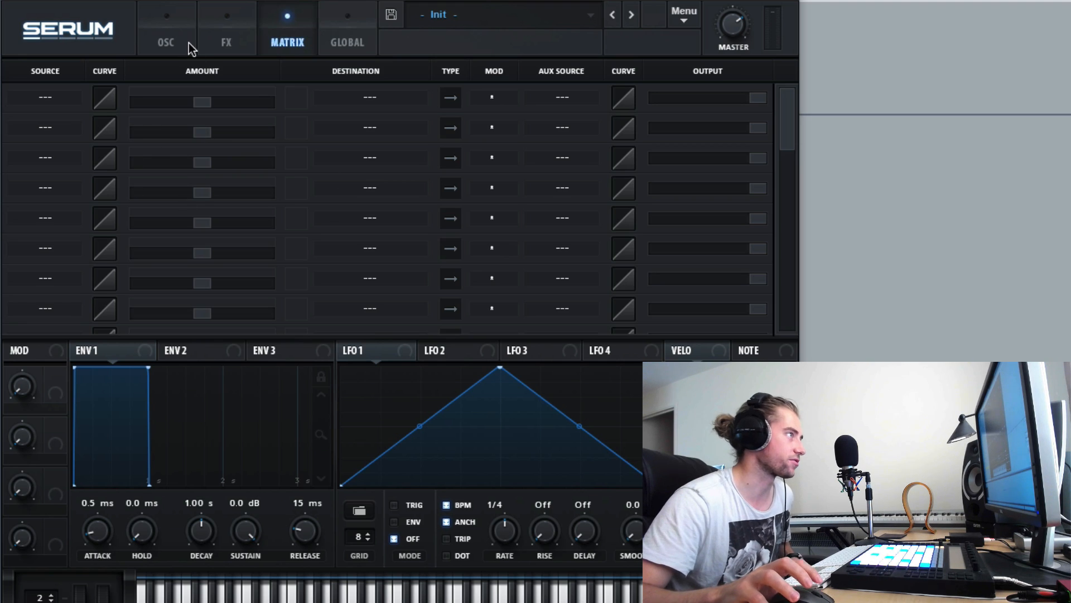
pyautogui.click(164, 40)
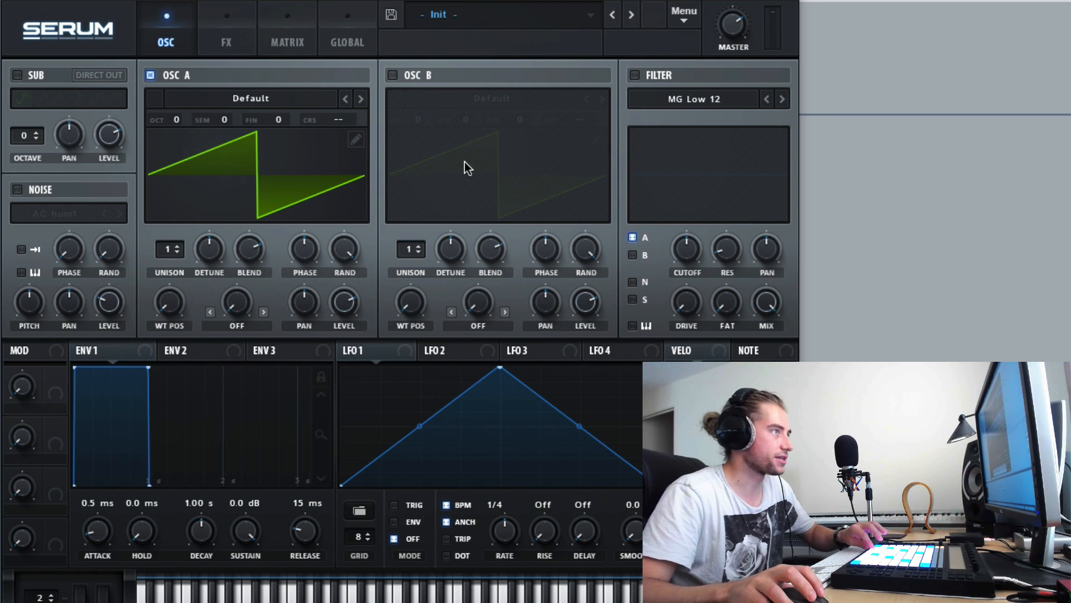
# Shape Envelope 2 with a 594 ms decay and zero sustain, and assign it to the filter cutoff.
pyautogui.click(197, 357)
pyautogui.moveTo(149, 368); pyautogui.dragTo(114, 491)
pyautogui.moveTo(167, 351); pyautogui.dragTo(685, 249)
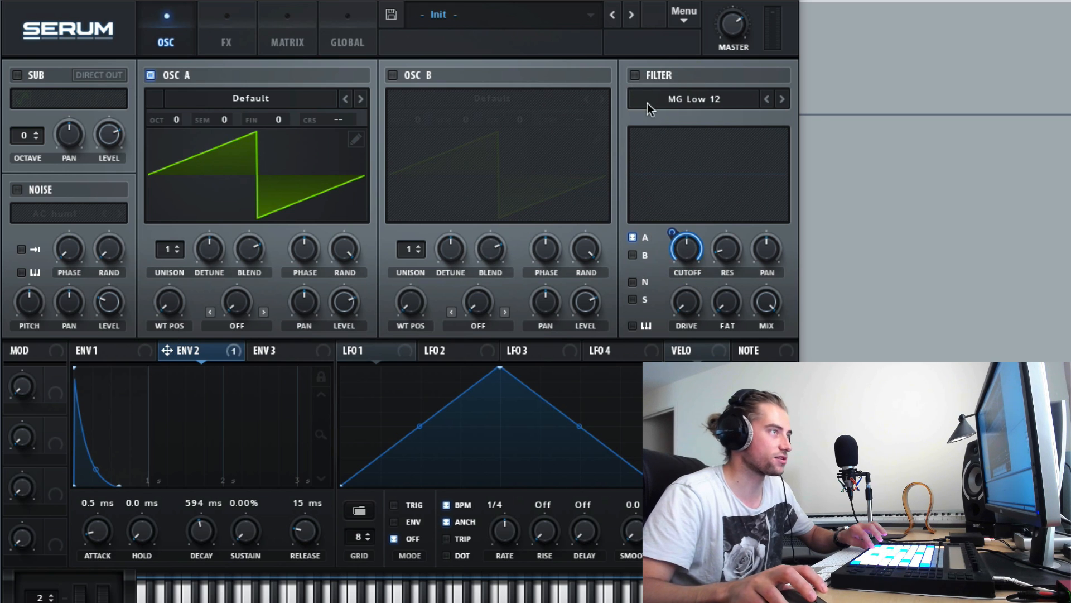
# Enable the MG Low 12 filter and raise the master volume.
pyautogui.click(637, 75)
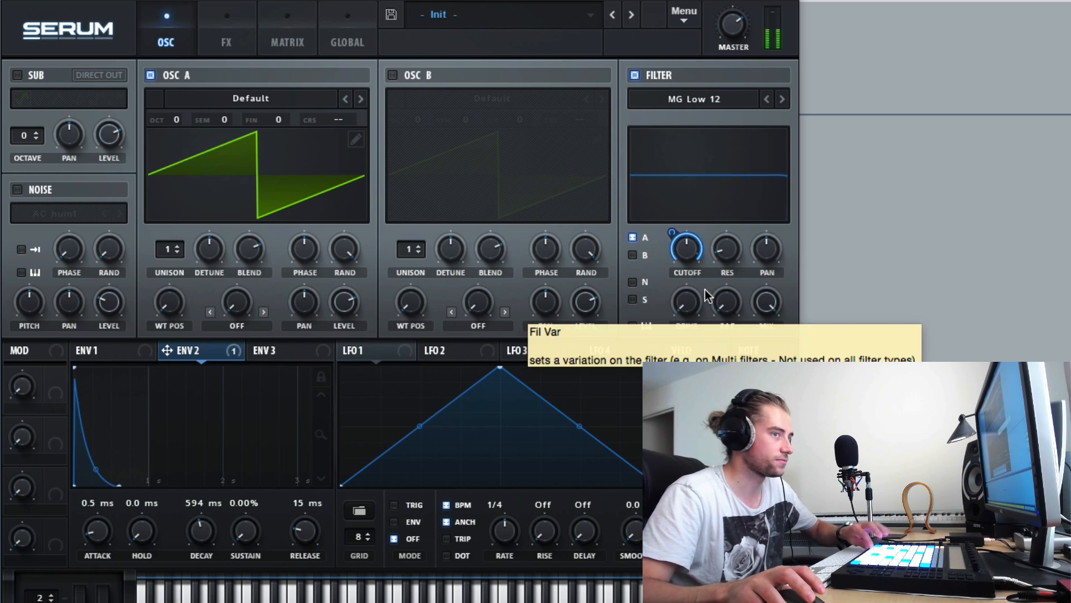
pyautogui.moveTo(735, 31); pyautogui.dragTo(732, 11)
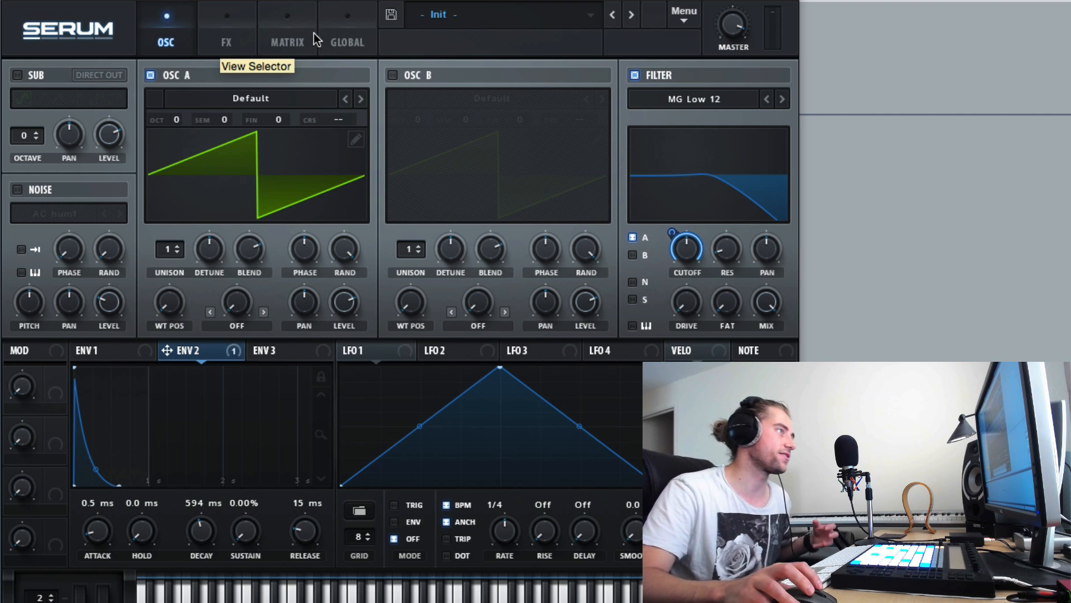
# Route Chaos1 to Mast.Tun in the second modulation matrix row at full amount, with bidirectional modulation.
pyautogui.click(337, 29)
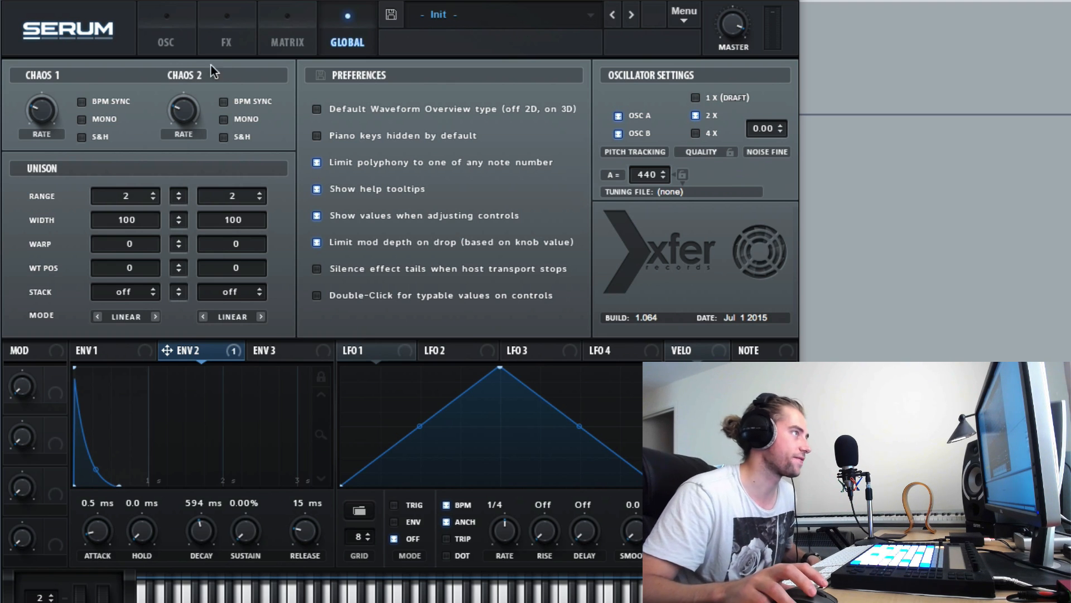
pyautogui.click(288, 37)
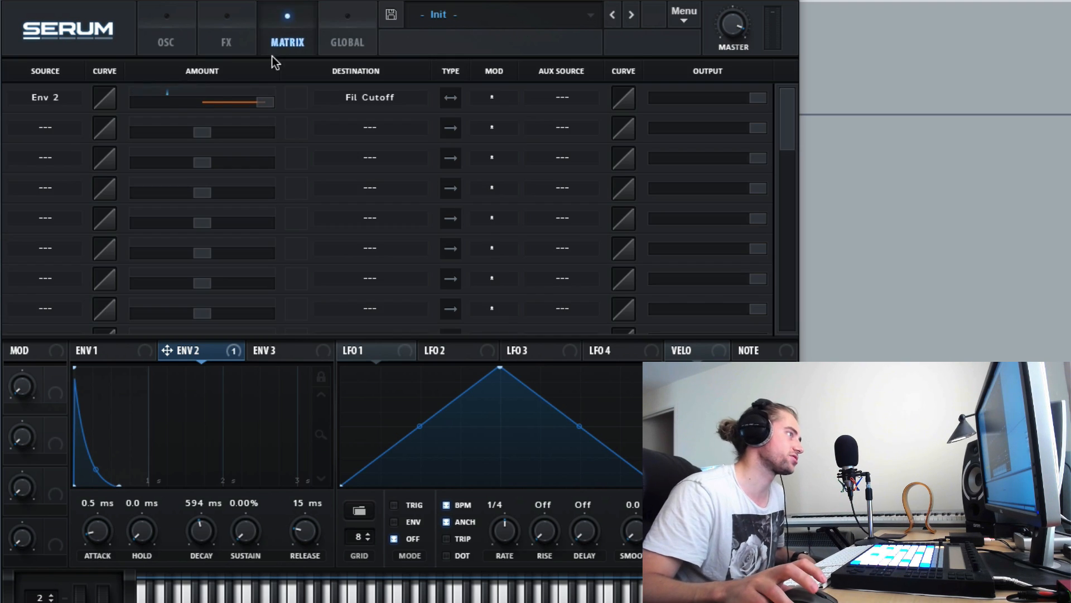
pyautogui.click(64, 132)
pyautogui.click(97, 359)
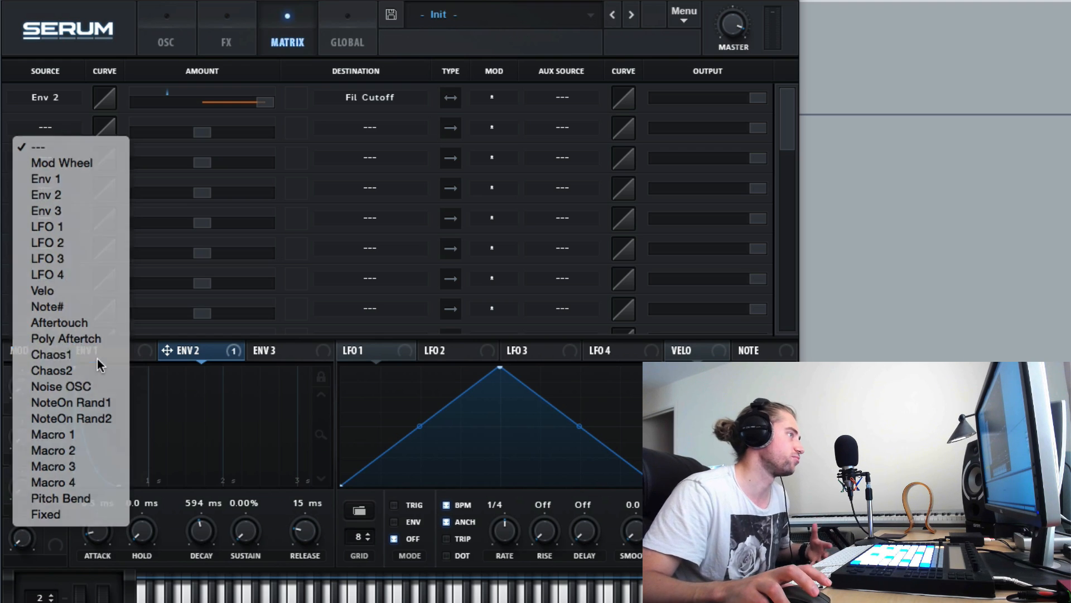
pyautogui.click(364, 132)
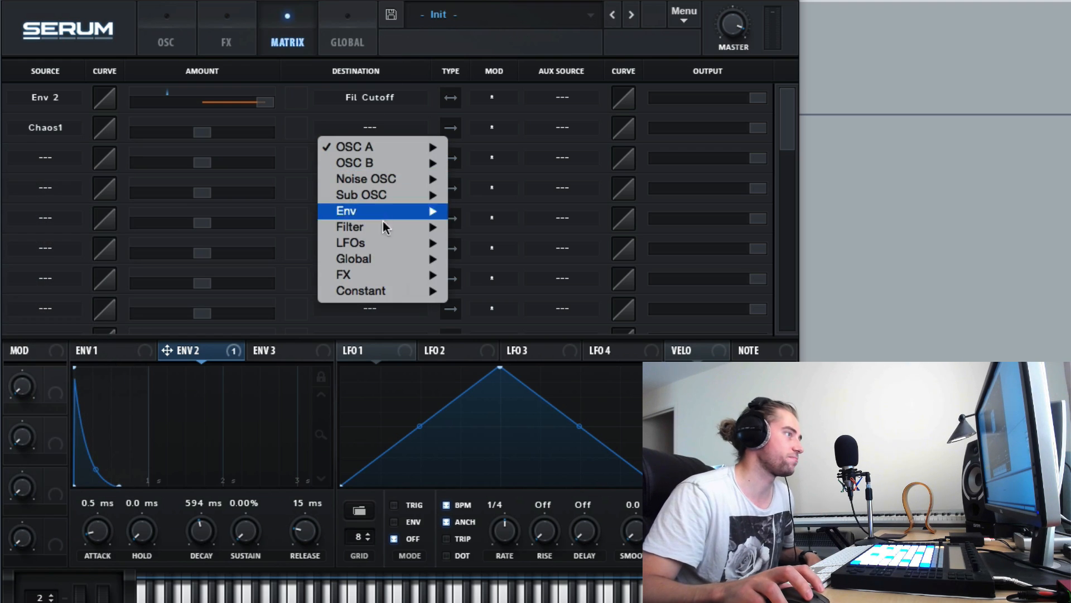
pyautogui.moveTo(431, 259)
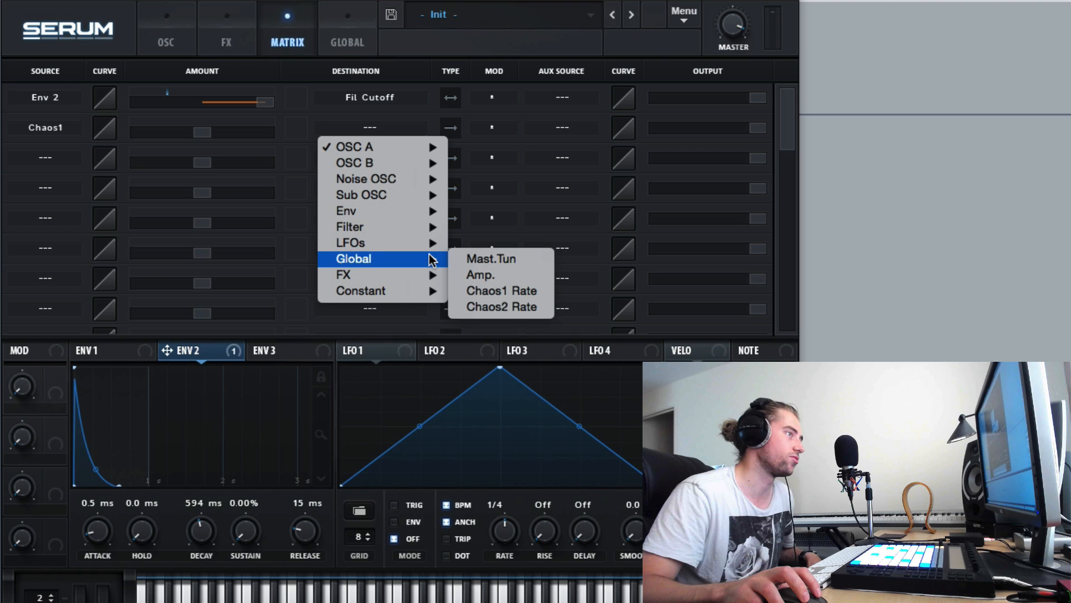
pyautogui.click(477, 258)
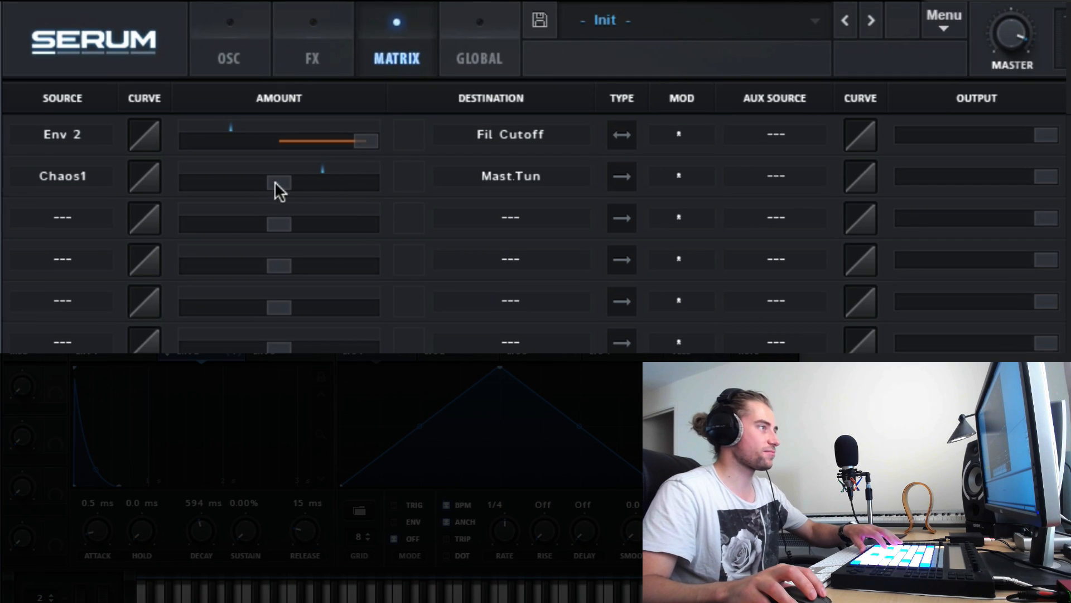
pyautogui.moveTo(275, 182); pyautogui.dragTo(590, 183)
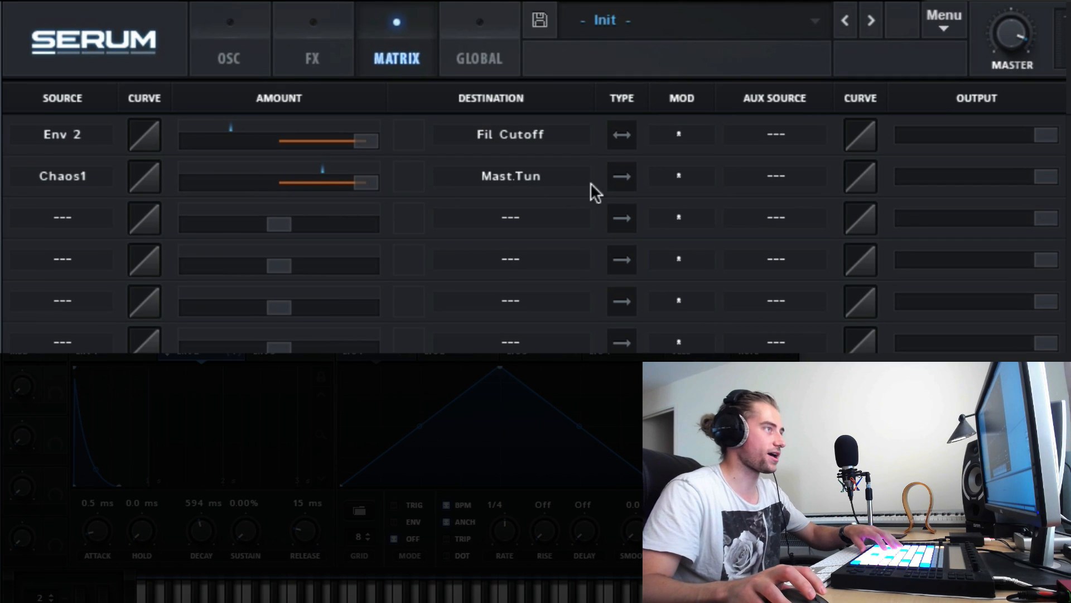
pyautogui.click(622, 177)
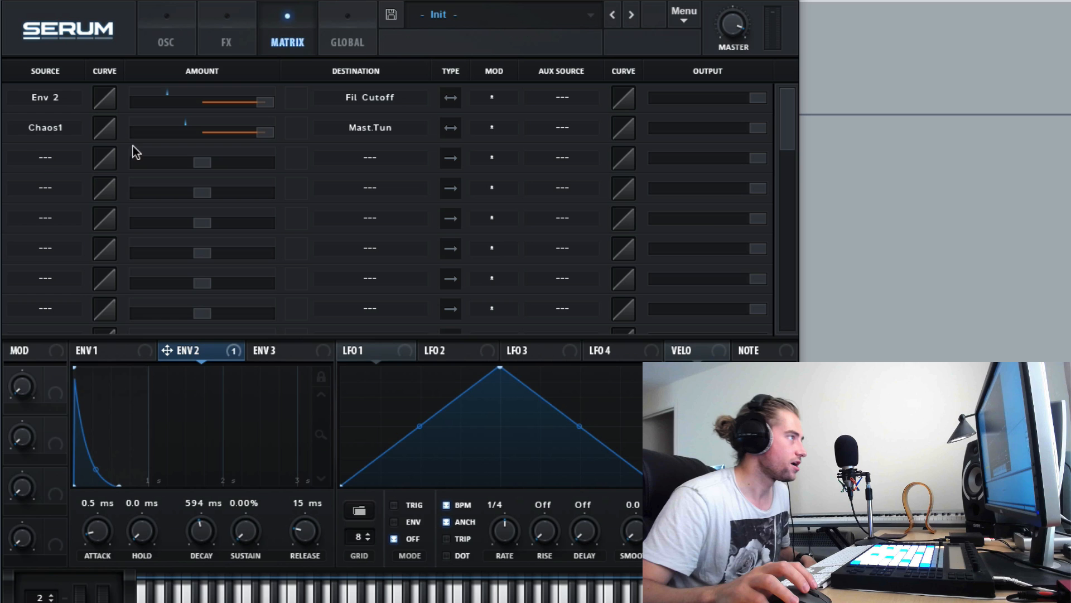
# Route NoteOn Rand1 to Mast.Tun in the third matrix row with an amount of 100 and bidirectional modulation.
pyautogui.click(39, 158)
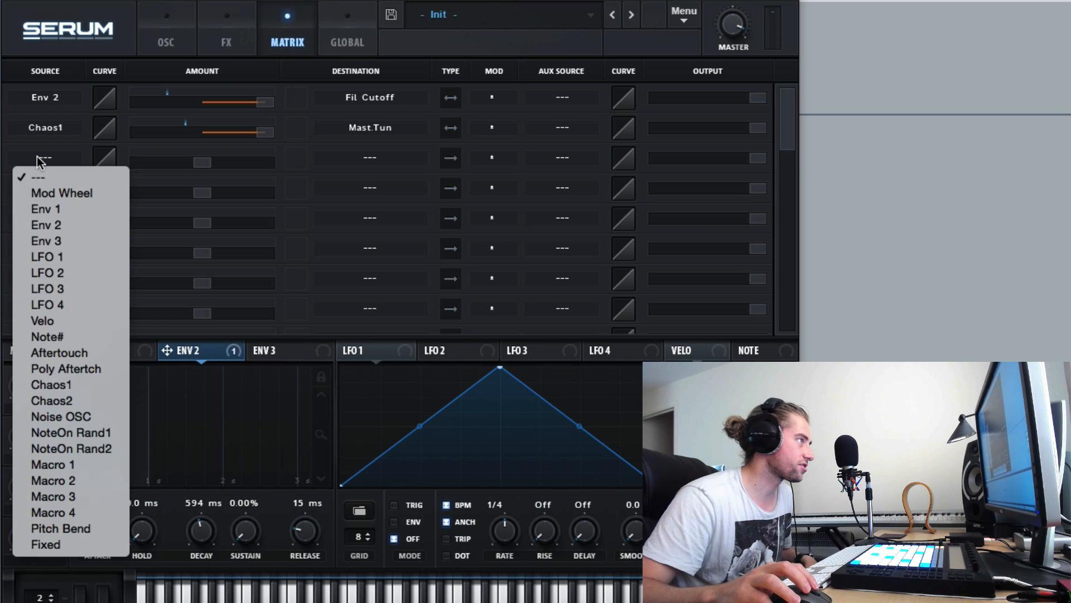
pyautogui.click(73, 433)
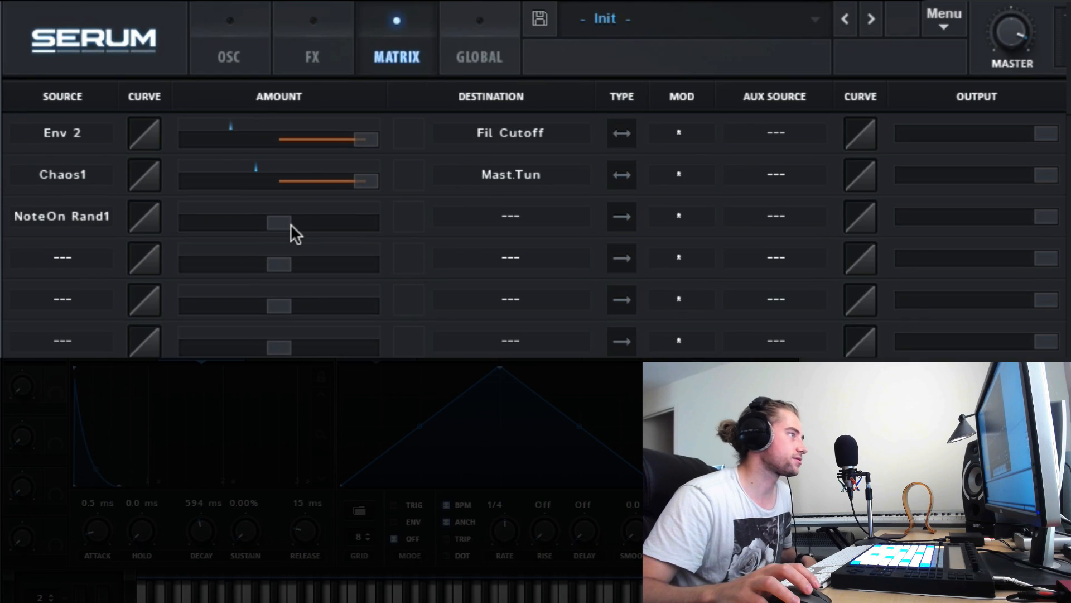
pyautogui.moveTo(290, 224); pyautogui.dragTo(607, 227)
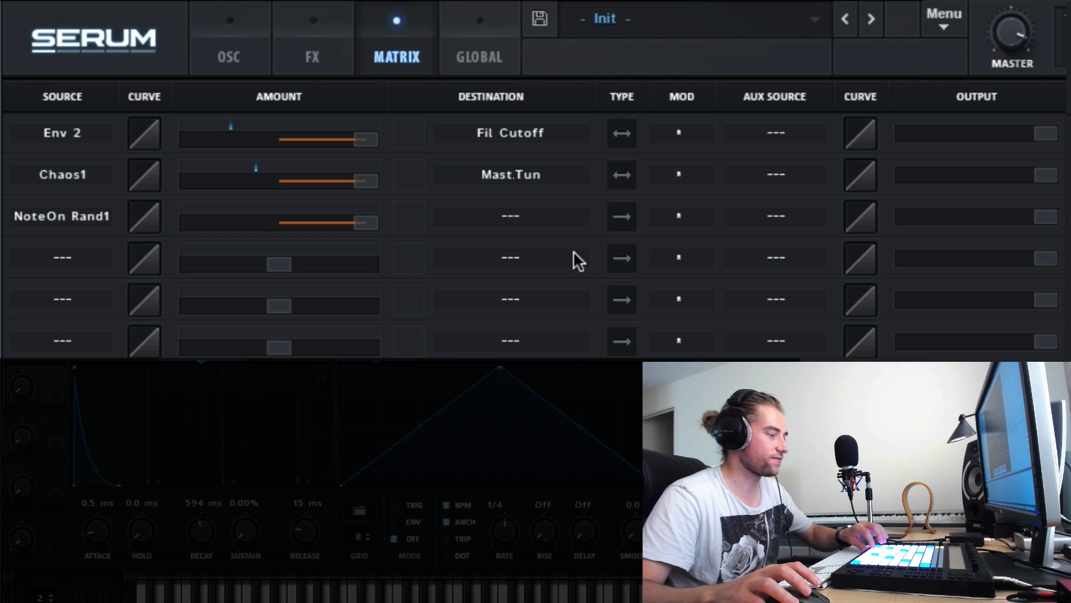
pyautogui.click(556, 215)
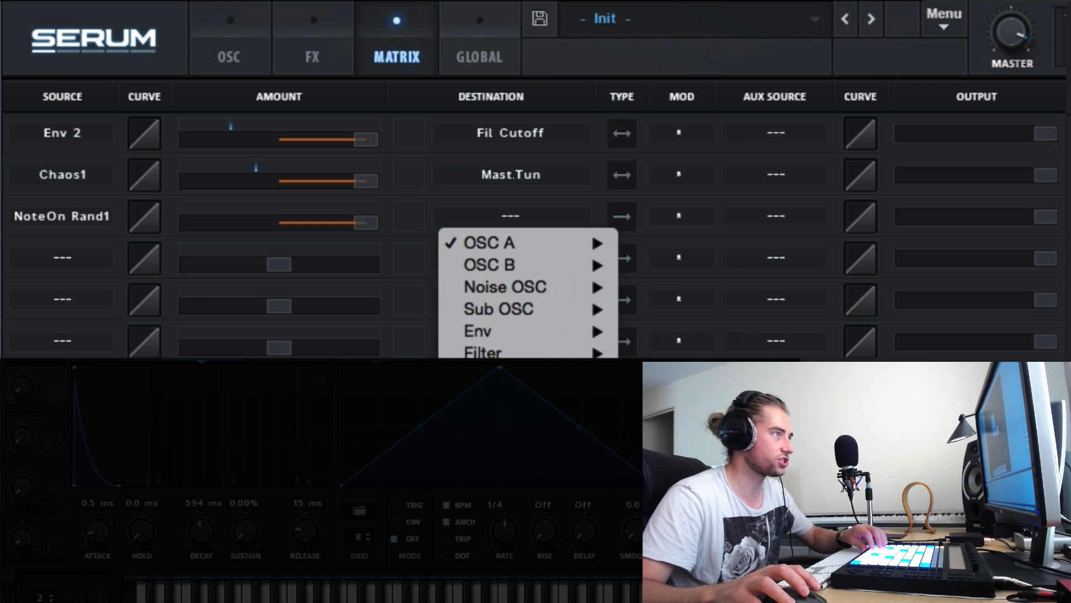
pyautogui.click(664, 398)
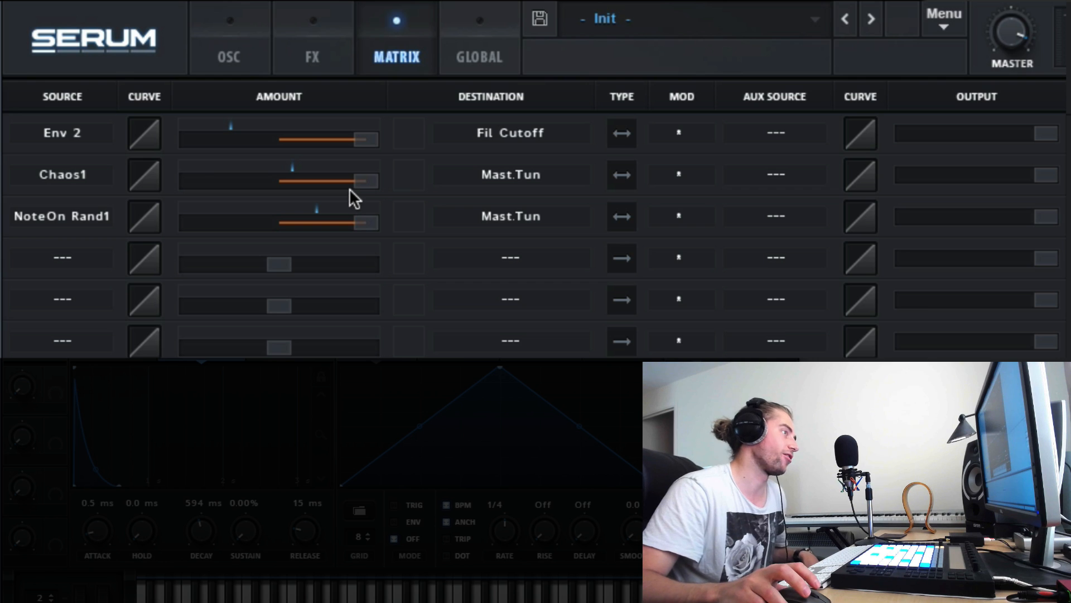
# Reduce the NoteOn Rand1 modulation amount to 25 and lower its output to about a quarter.
pyautogui.moveTo(349, 182)
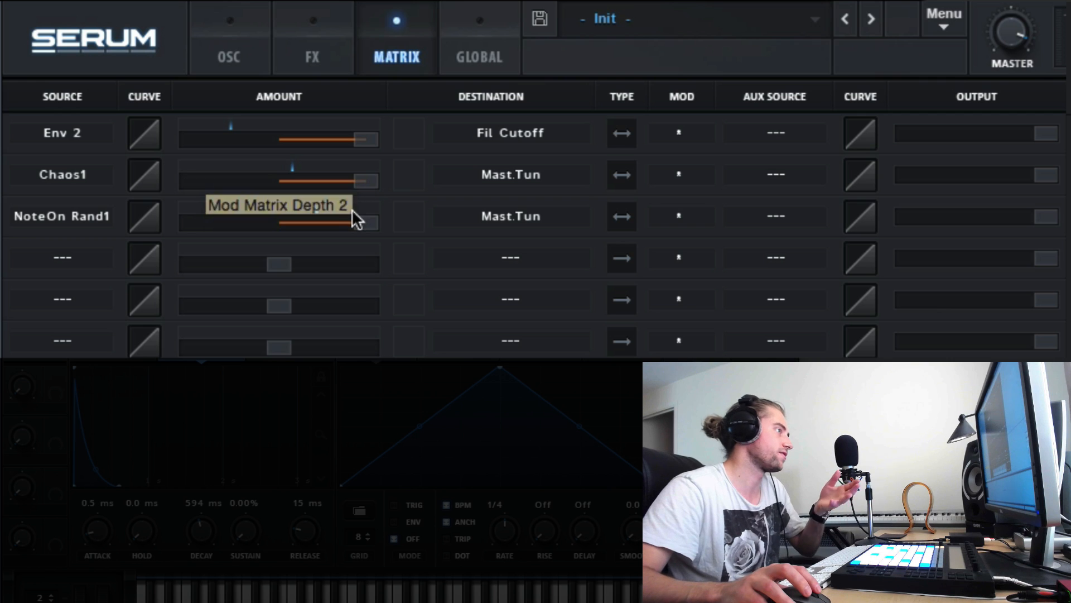
pyautogui.moveTo(342, 222)
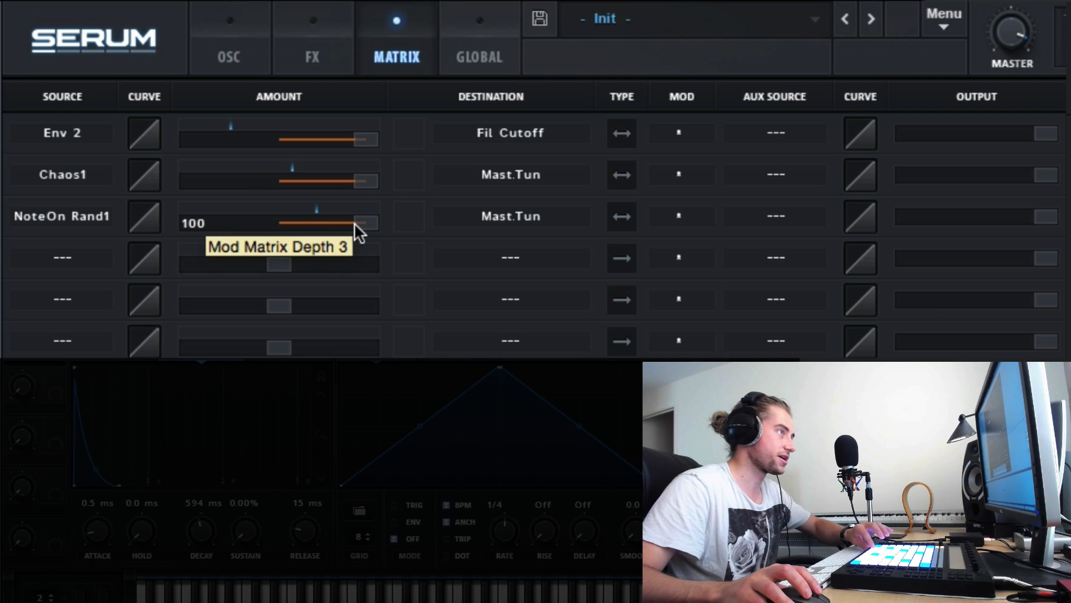
pyautogui.moveTo(354, 223); pyautogui.dragTo(279, 219)
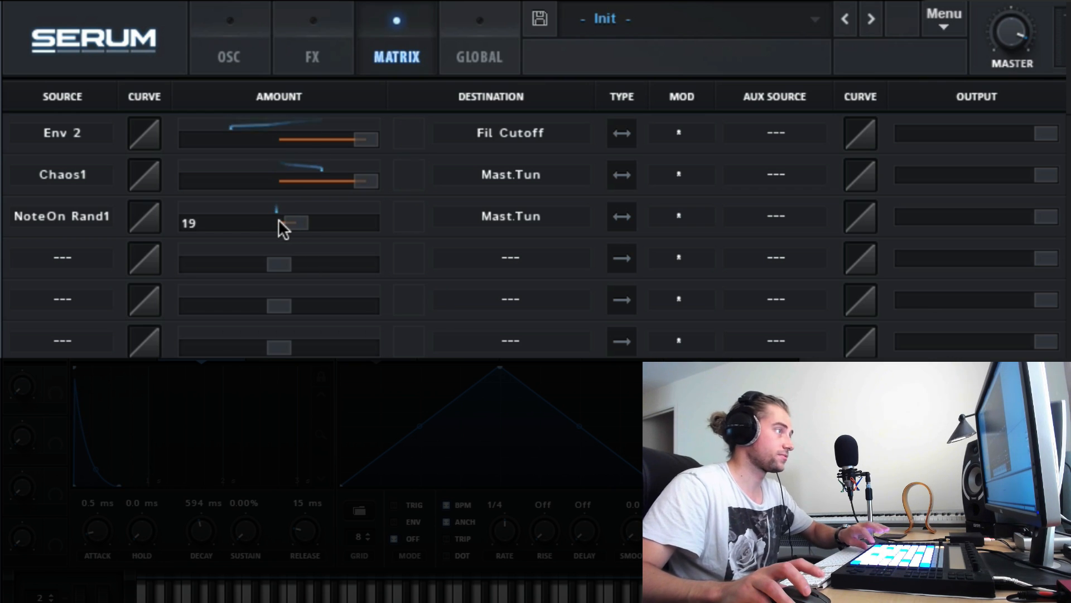
pyautogui.moveTo(288, 222); pyautogui.dragTo(296, 227)
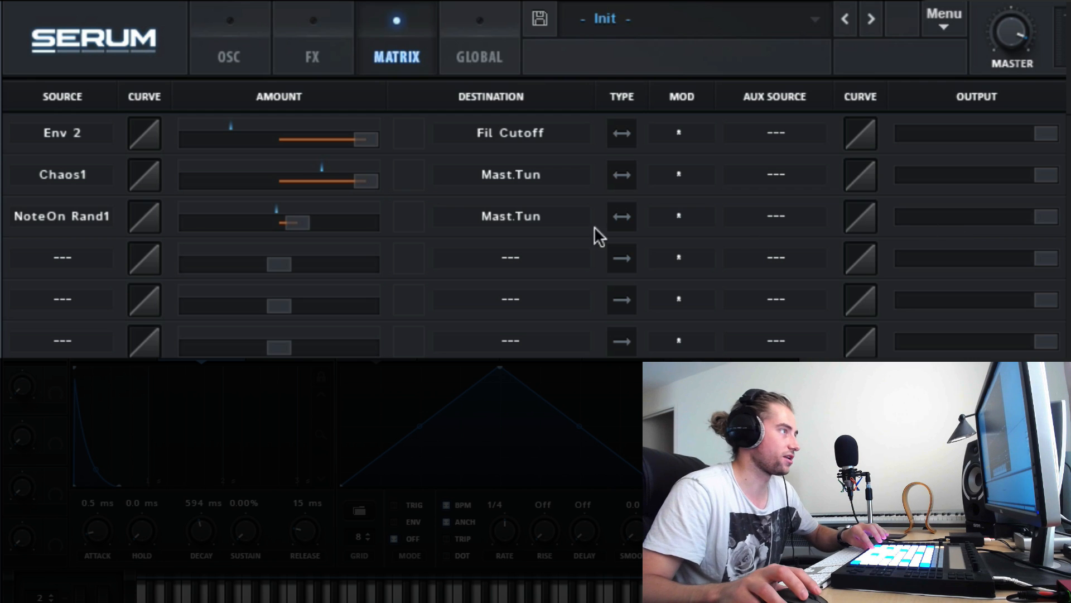
pyautogui.moveTo(330, 227); pyautogui.dragTo(313, 228)
pyautogui.moveTo(974, 218); pyautogui.dragTo(824, 226)
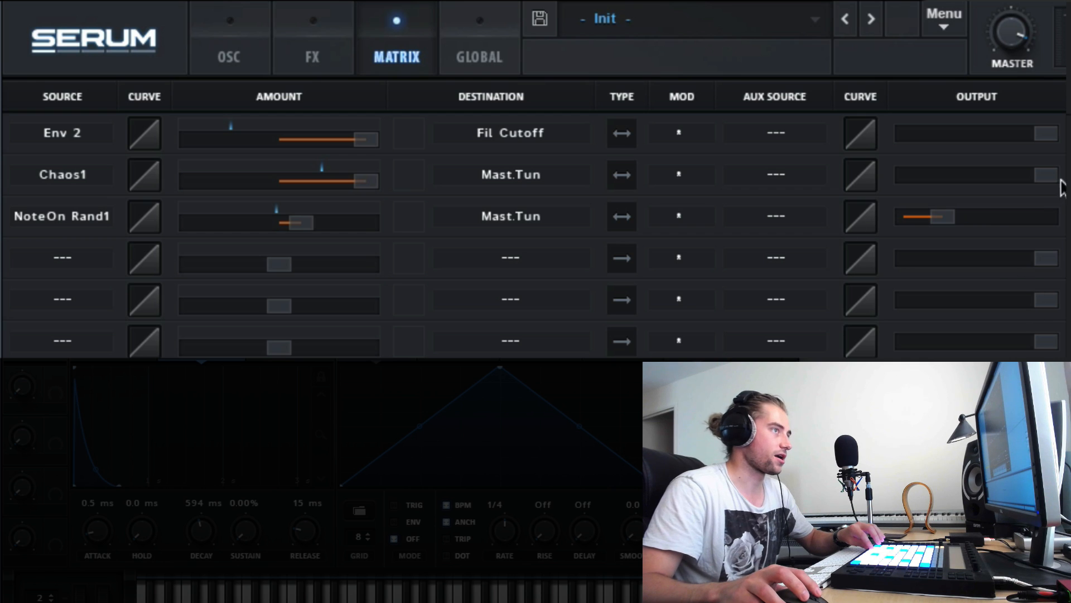
# Set the Chaos1 modulation amount to 23 and lower its output to near the minimum.
pyautogui.moveTo(943, 178); pyautogui.dragTo(884, 187)
pyautogui.moveTo(358, 178); pyautogui.dragTo(270, 185)
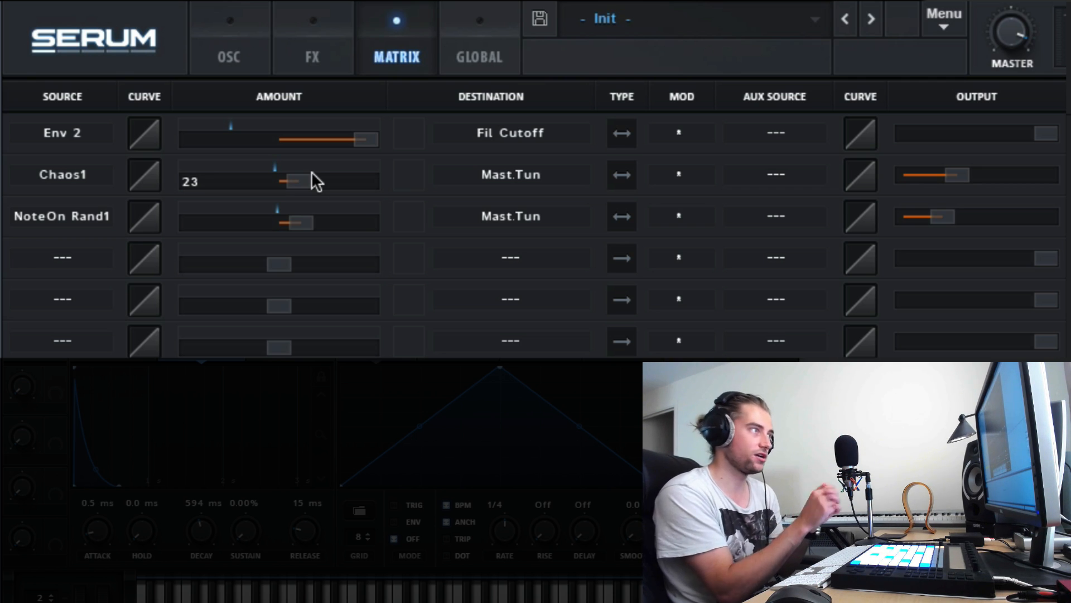
pyautogui.moveTo(951, 174); pyautogui.dragTo(908, 175)
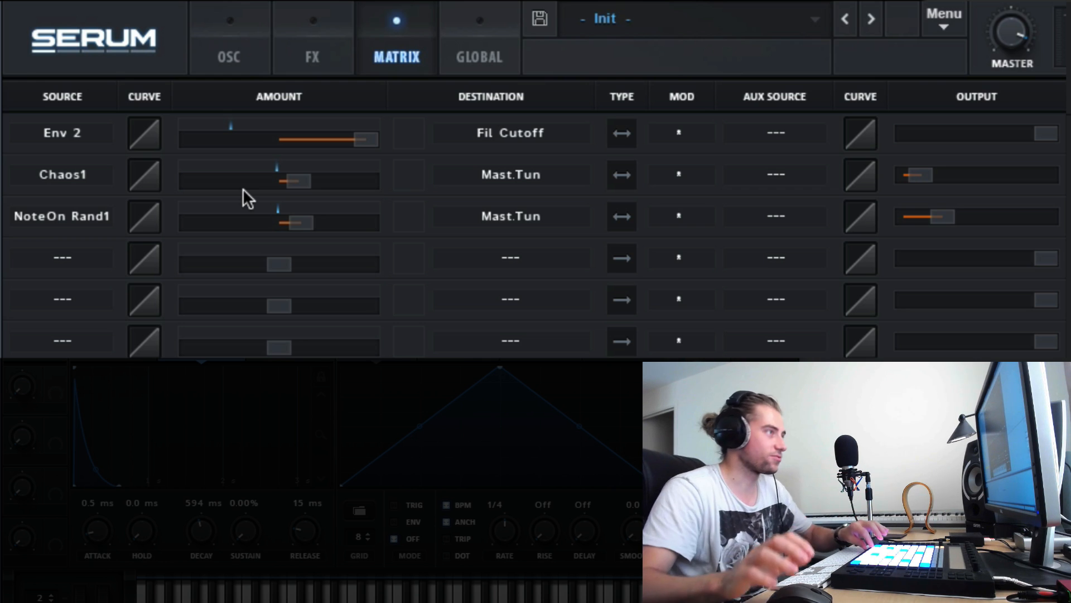
# Lower the NoteOn Rand1 output to the same low level as Chaos1's and set its amount to 17.
pyautogui.moveTo(274, 222)
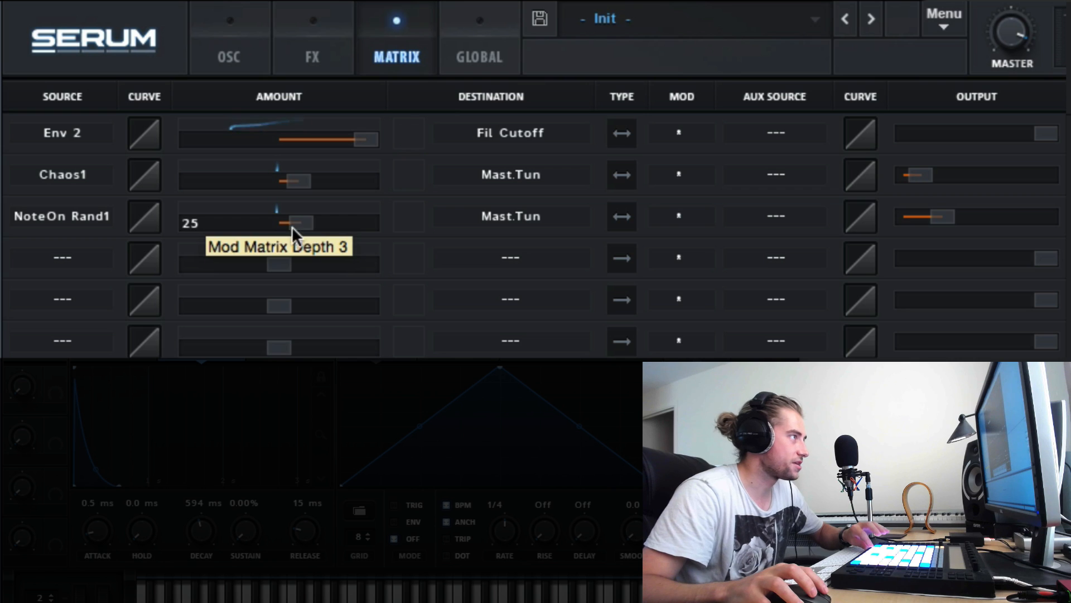
pyautogui.moveTo(937, 218); pyautogui.dragTo(899, 215)
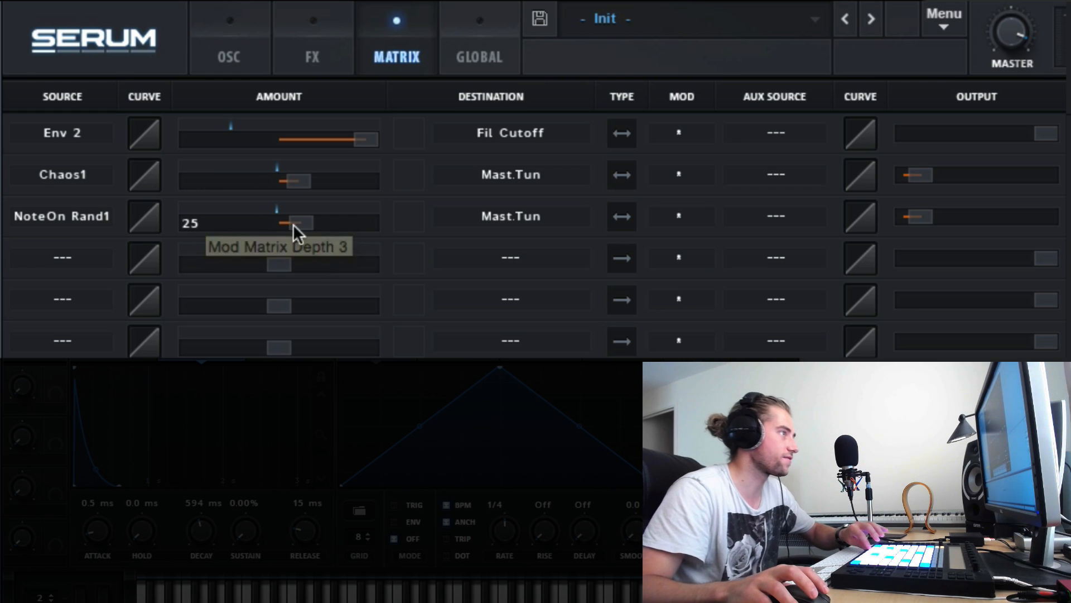
pyautogui.moveTo(293, 224); pyautogui.dragTo(286, 225)
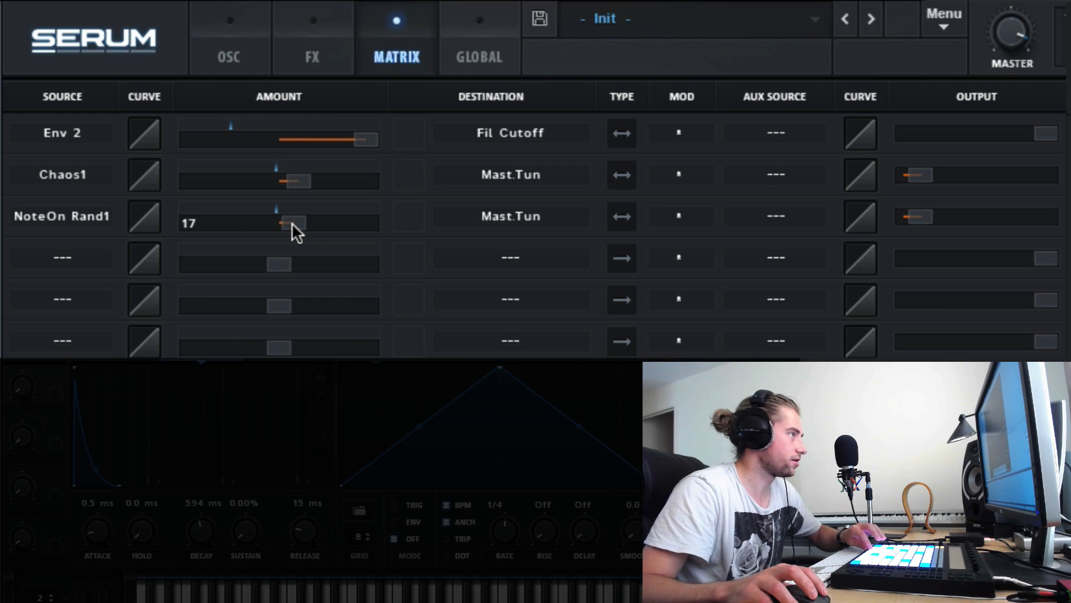
# Fine-tune the pitch drift by setting the Chaos1 amount to 15 and the NoteOn Rand1 amount to 7.
pyautogui.moveTo(293, 223); pyautogui.dragTo(305, 183)
pyautogui.click(301, 181)
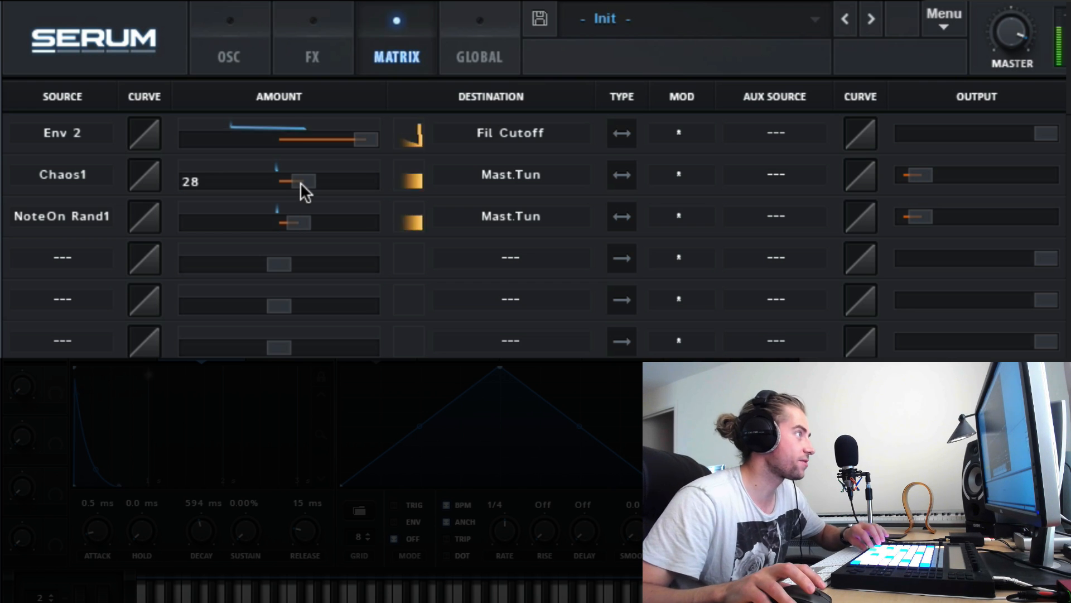
pyautogui.moveTo(301, 181); pyautogui.dragTo(282, 218)
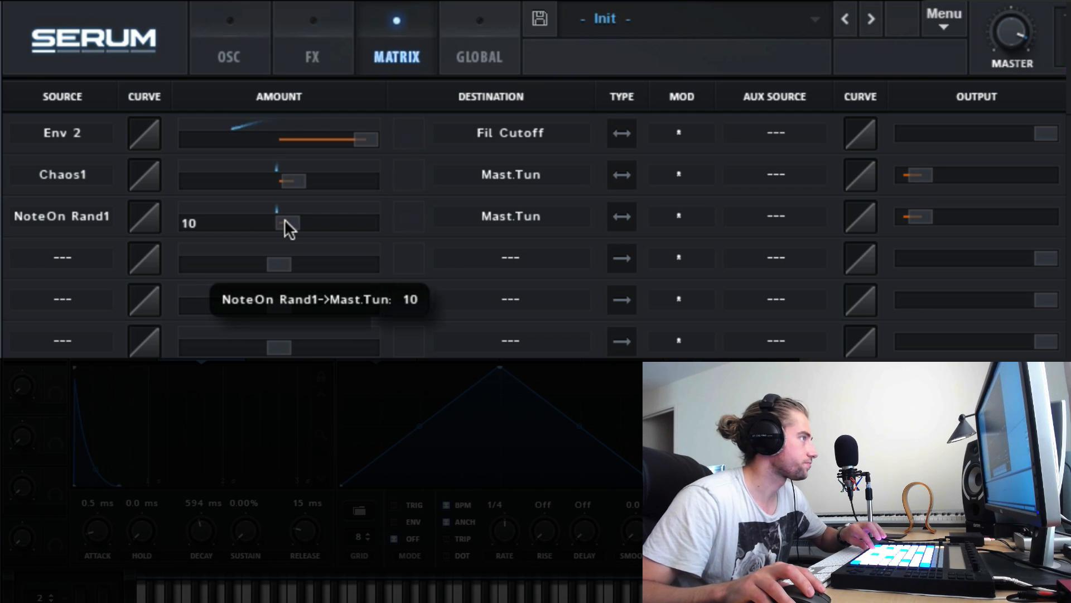
pyautogui.moveTo(289, 182); pyautogui.dragTo(289, 181)
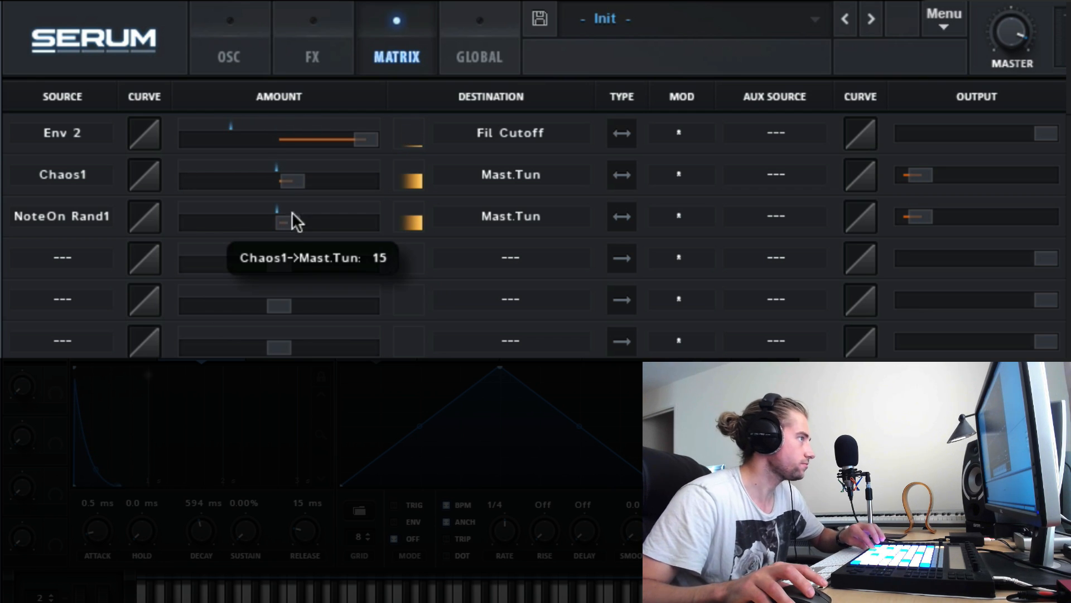
pyautogui.moveTo(287, 218); pyautogui.dragTo(284, 218)
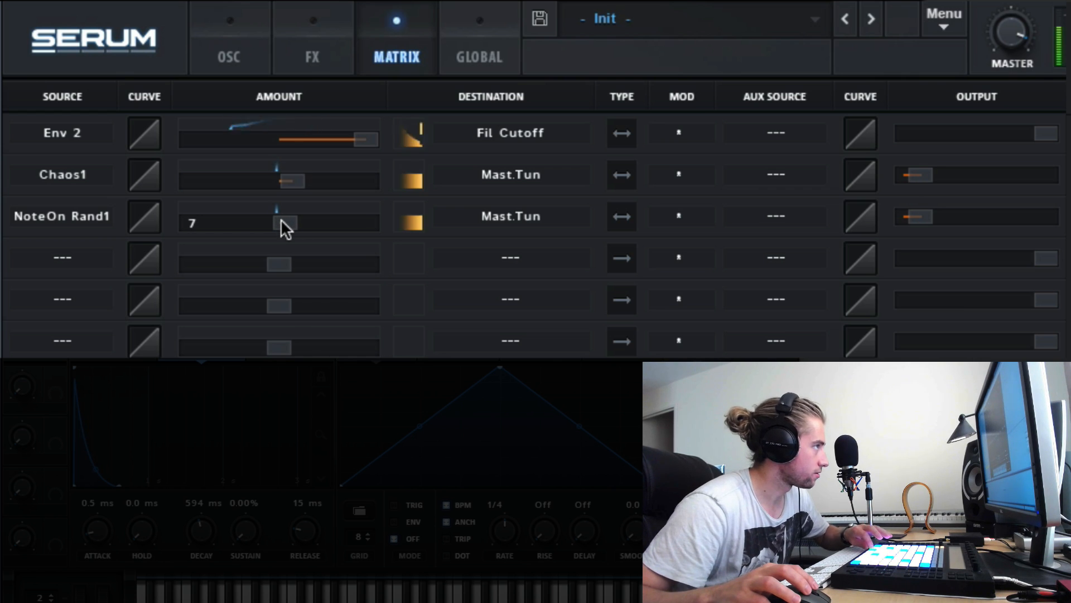
pyautogui.moveTo(281, 219)
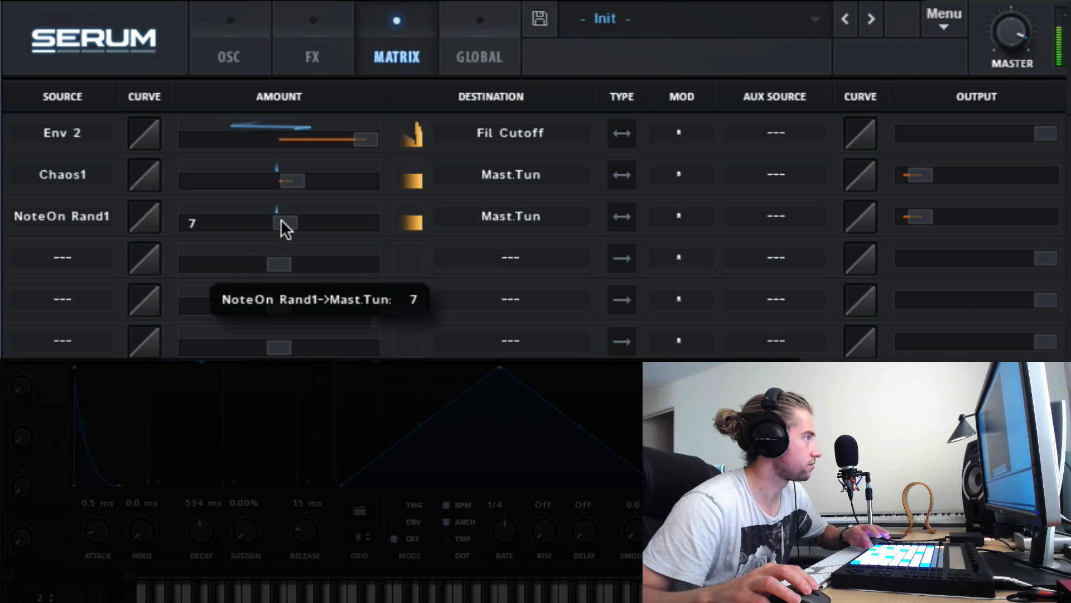